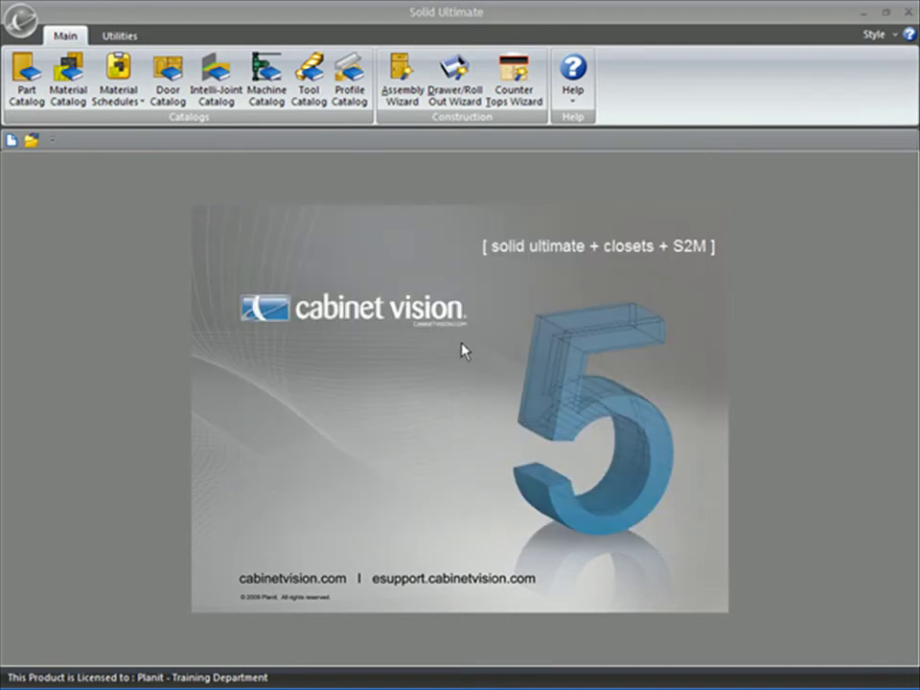
Step: Open the Assembly Wizard and preview the Partition part under Interior Case
{"action": "left_click", "coordinate": [403, 94]}
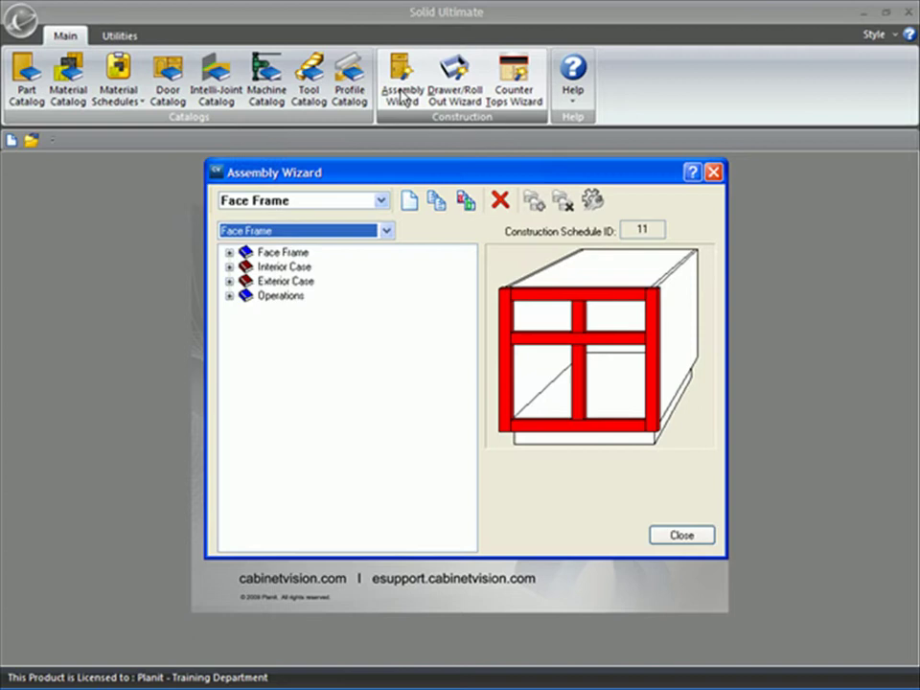
{"action": "left_click", "coordinate": [229, 267]}
{"action": "left_click", "coordinate": [272, 298]}
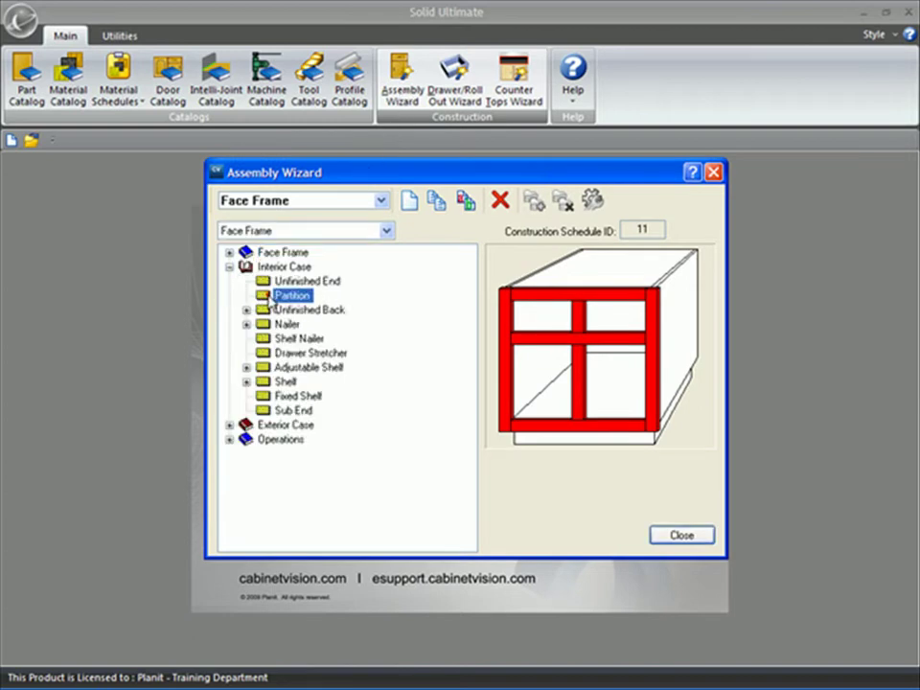
Step: Run the Partition Grain wizard, try horizontal grain, then cancel keeping vertical grain
{"action": "right_click", "coordinate": [284, 301]}
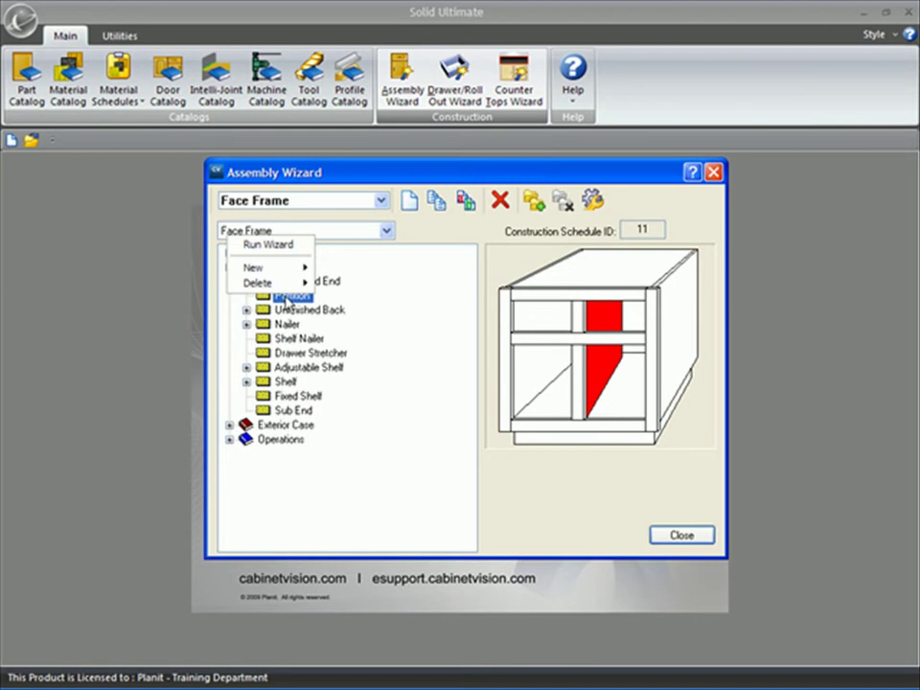
{"action": "left_click", "coordinate": [288, 245]}
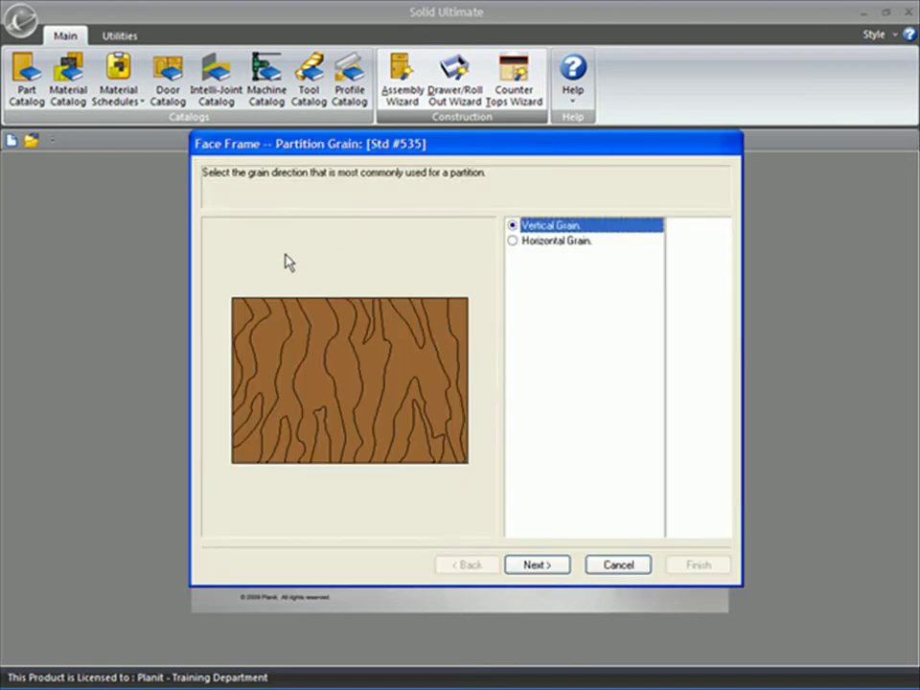
{"action": "left_click", "coordinate": [550, 245]}
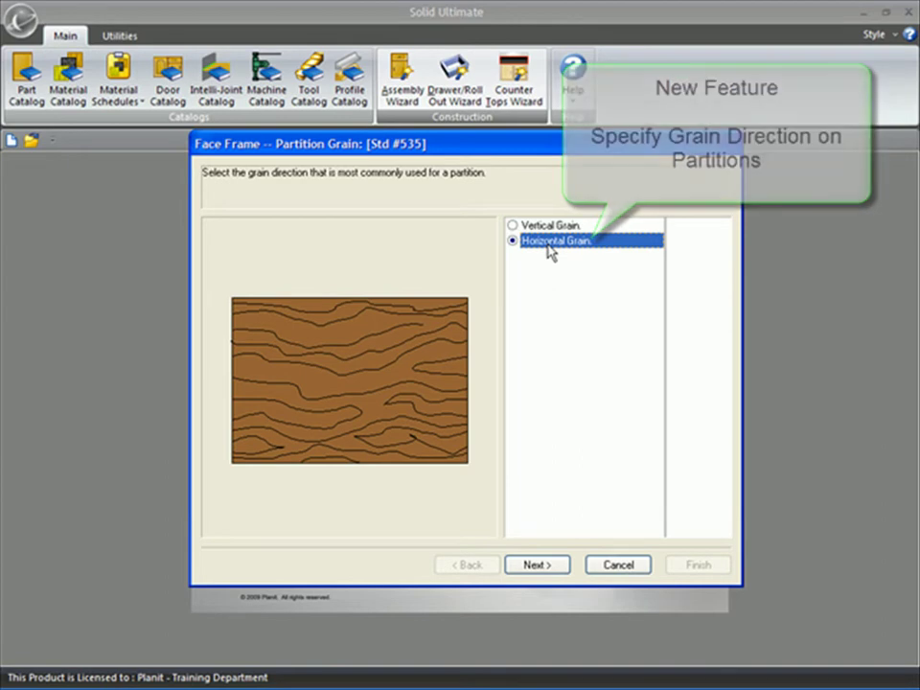
{"action": "left_click", "coordinate": [547, 227]}
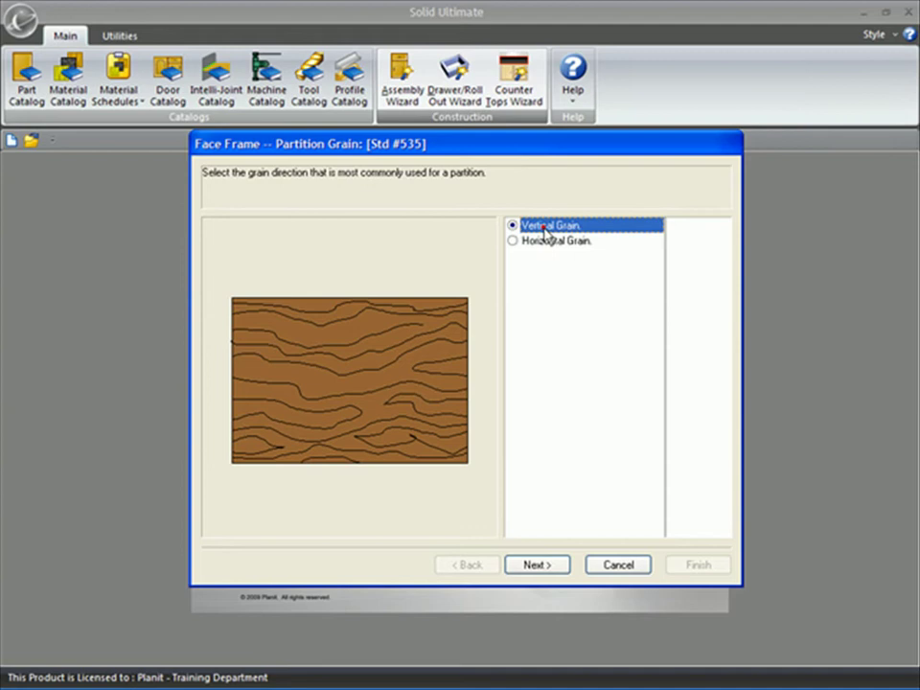
{"action": "left_click", "coordinate": [610, 565]}
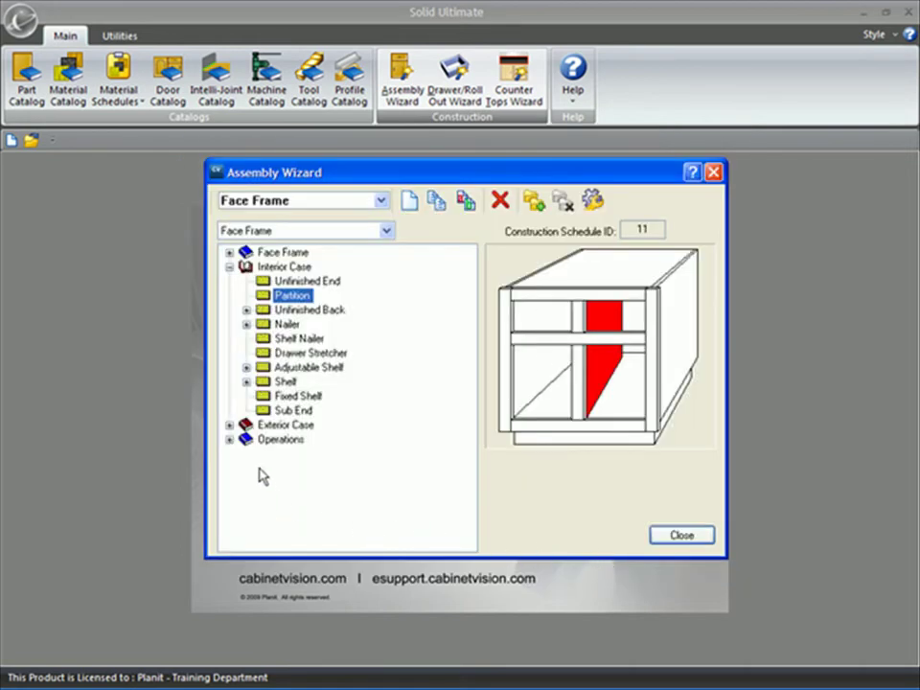
Step: Run the Finished End Grain wizard (Std #534), try horizontal, then cancel leaving vertical grain
{"action": "left_click", "coordinate": [229, 424]}
{"action": "left_click", "coordinate": [287, 469]}
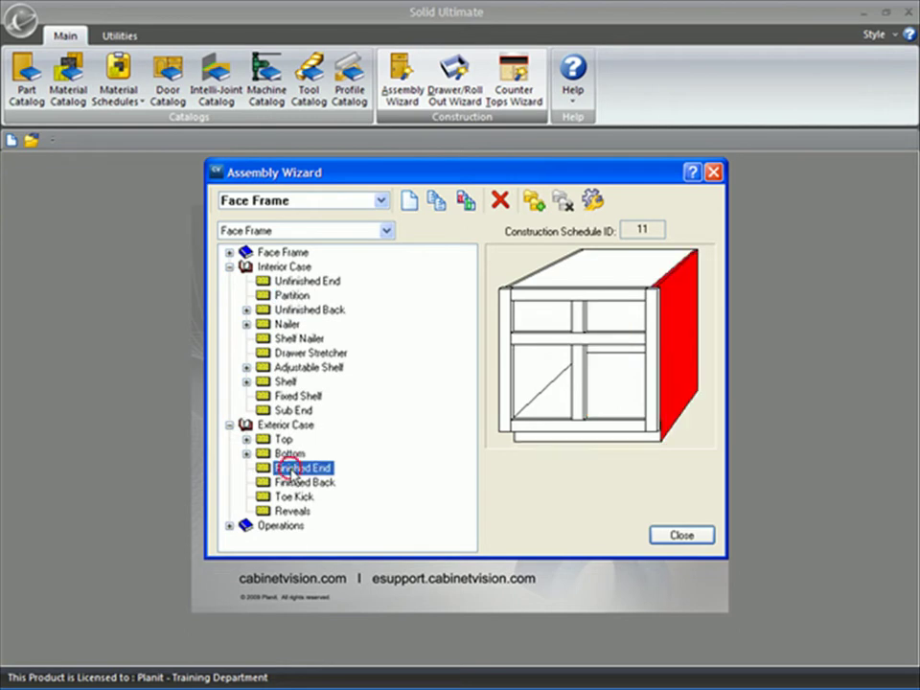
{"action": "right_click", "coordinate": [293, 469]}
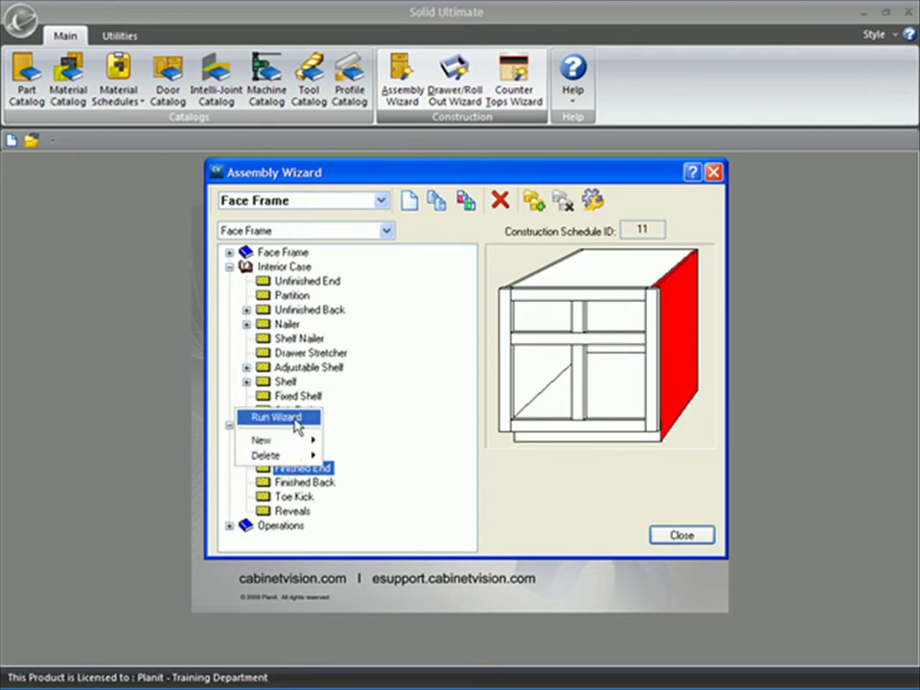
{"action": "left_click", "coordinate": [239, 419]}
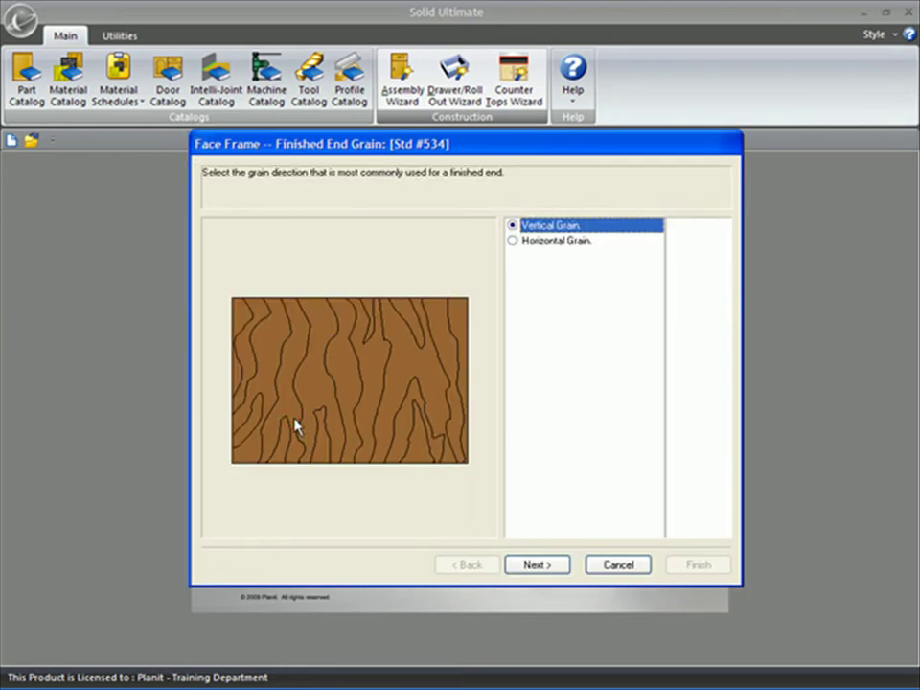
{"action": "left_click", "coordinate": [540, 251]}
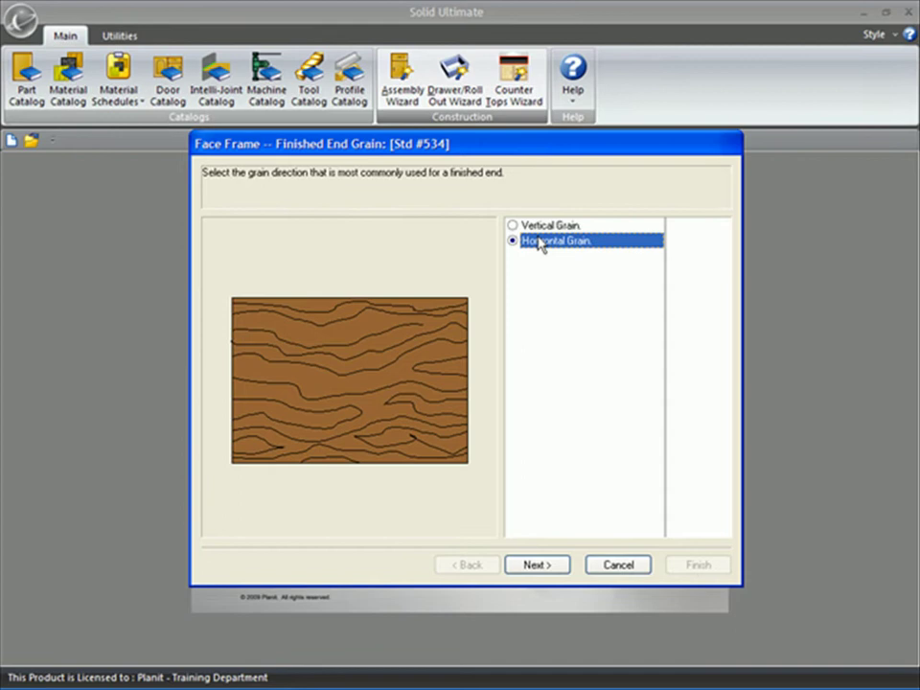
{"action": "left_click", "coordinate": [540, 225]}
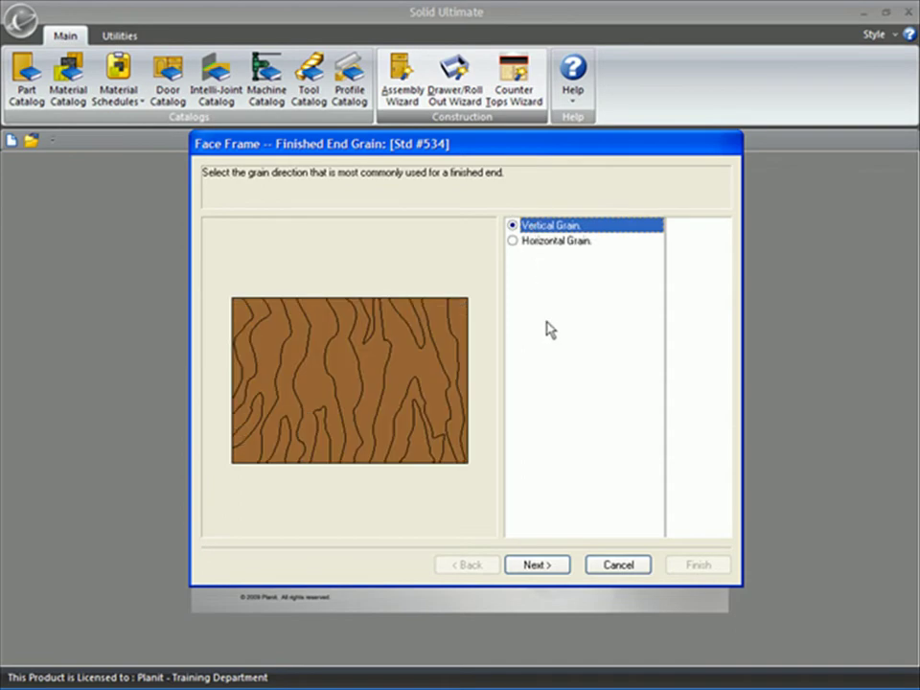
{"action": "left_click", "coordinate": [610, 564]}
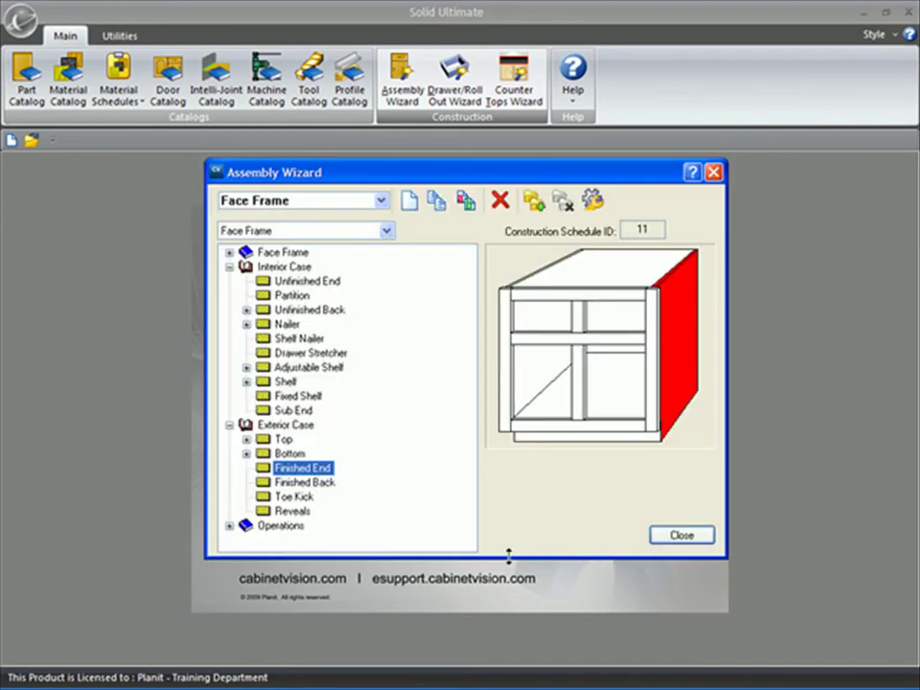
Step: Check the Finished End's New submenu without choosing, then preview the Sub End part under Interior Case
{"action": "right_click", "coordinate": [319, 470]}
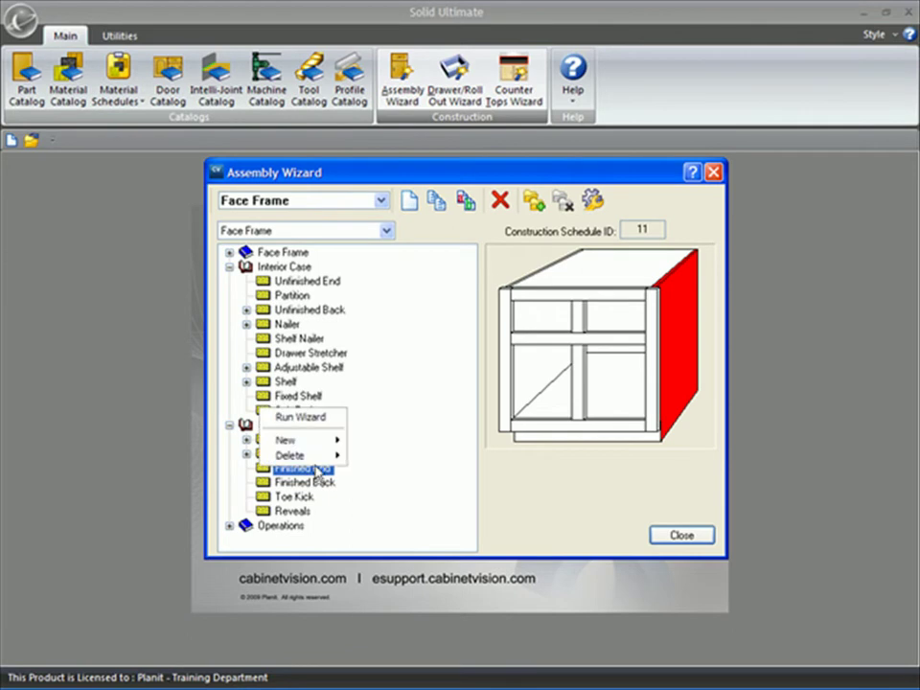
{"action": "mouse_move", "coordinate": [317, 443]}
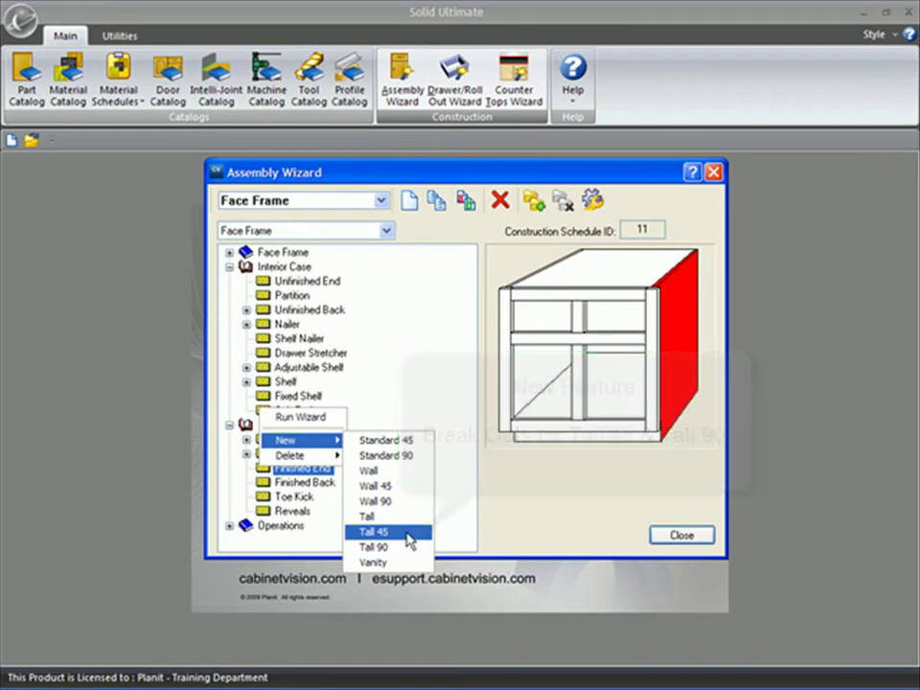
{"action": "left_click", "coordinate": [499, 519]}
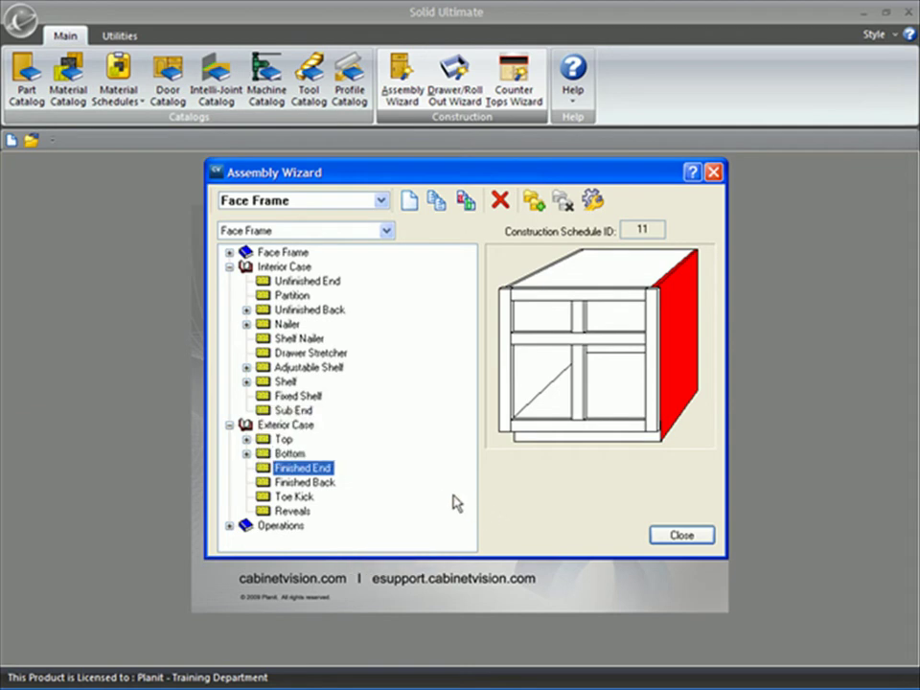
{"action": "left_click", "coordinate": [310, 412]}
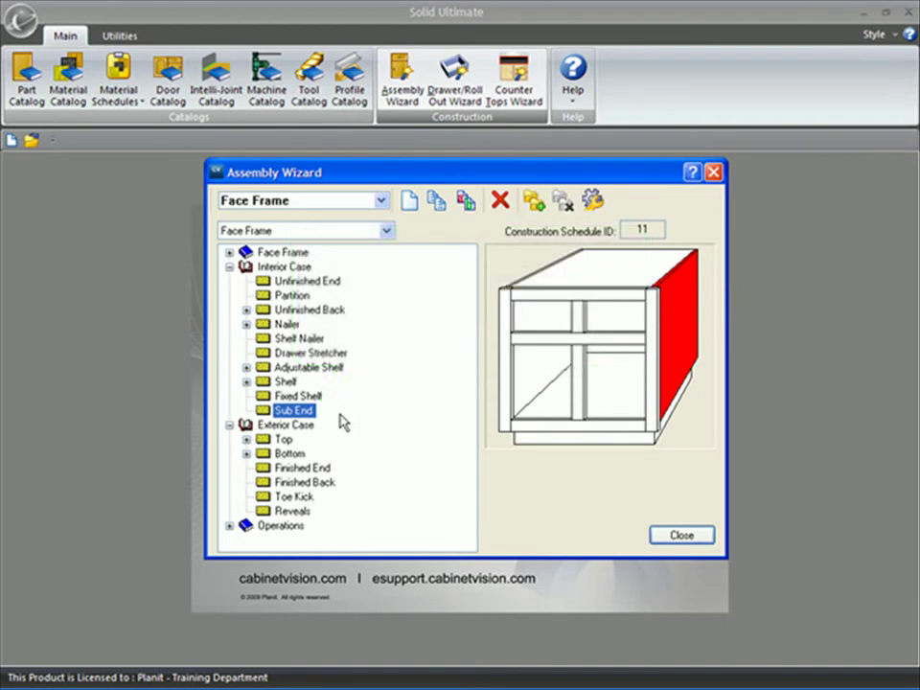
{"action": "right_click", "coordinate": [305, 412]}
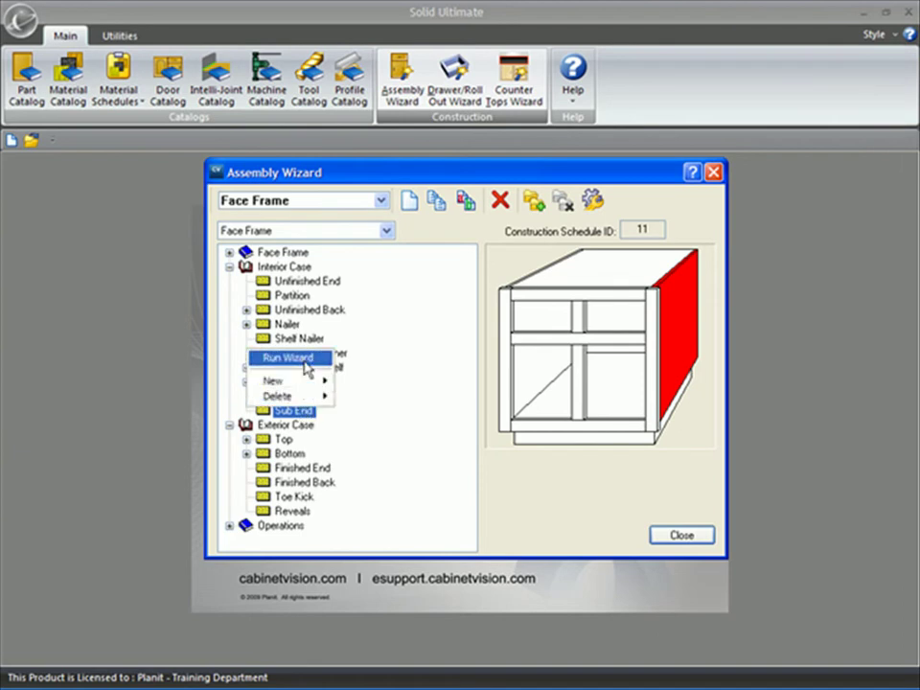
{"action": "left_click", "coordinate": [308, 365]}
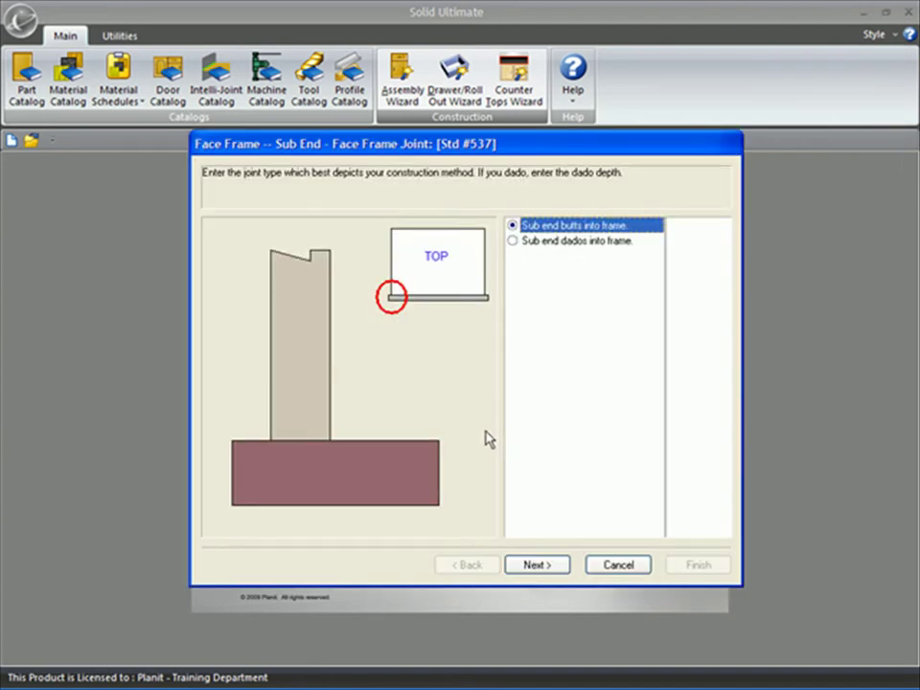
{"action": "left_click", "coordinate": [539, 565]}
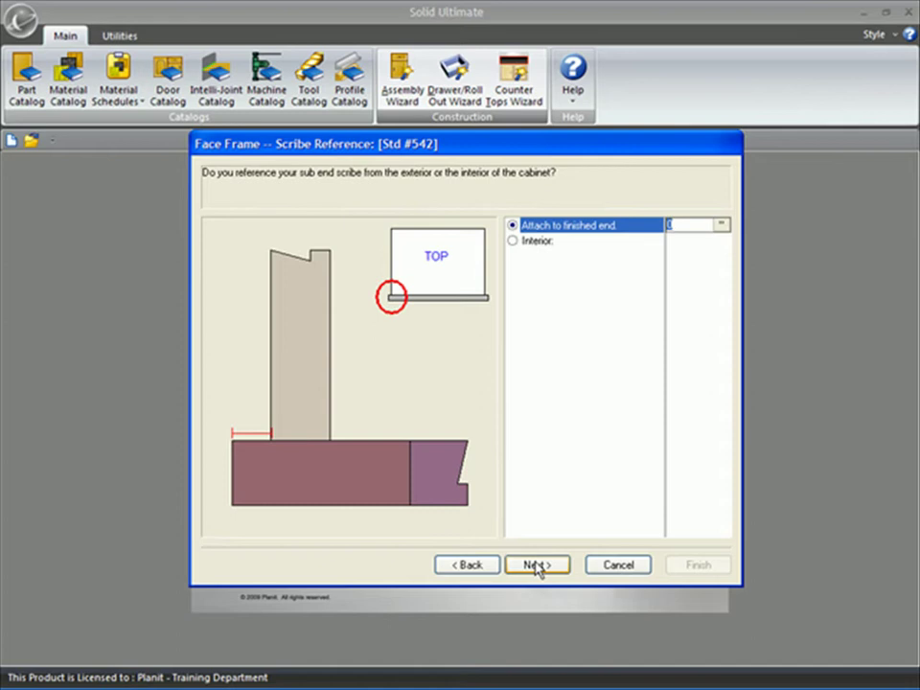
{"action": "left_click", "coordinate": [538, 566]}
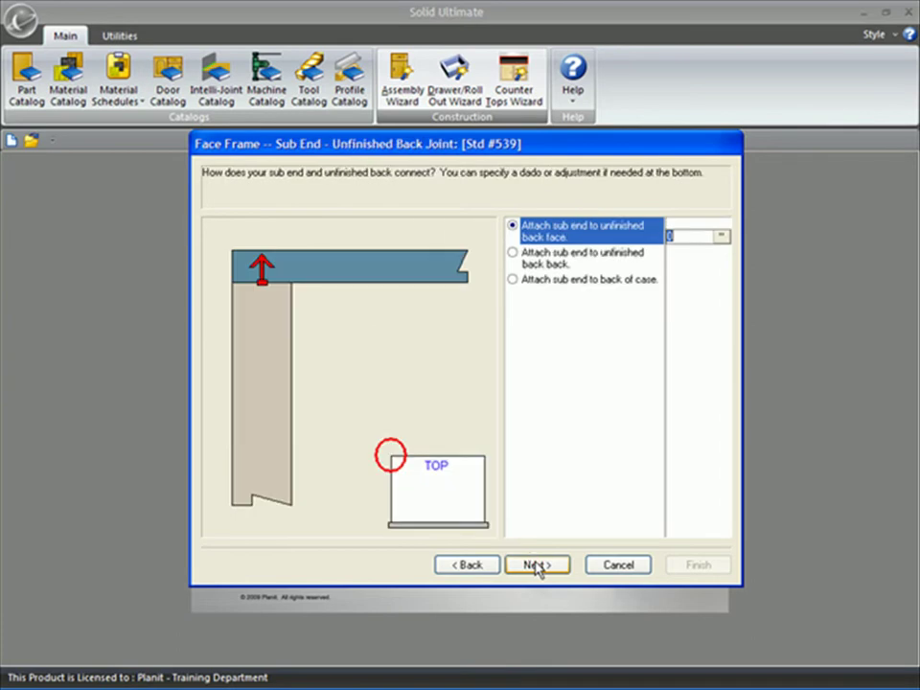
{"action": "left_click", "coordinate": [538, 565]}
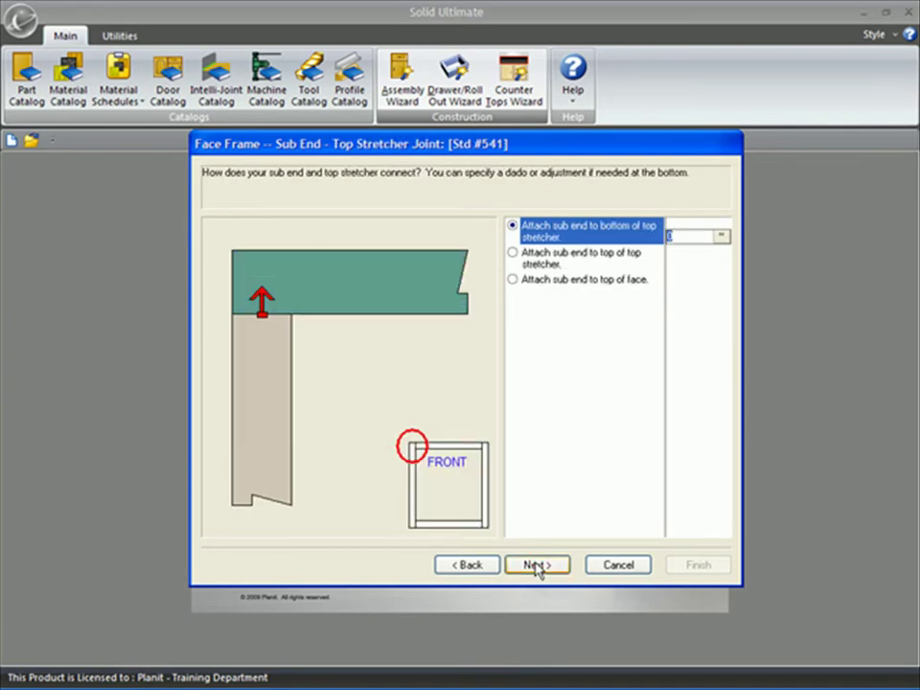
{"action": "left_click", "coordinate": [537, 566]}
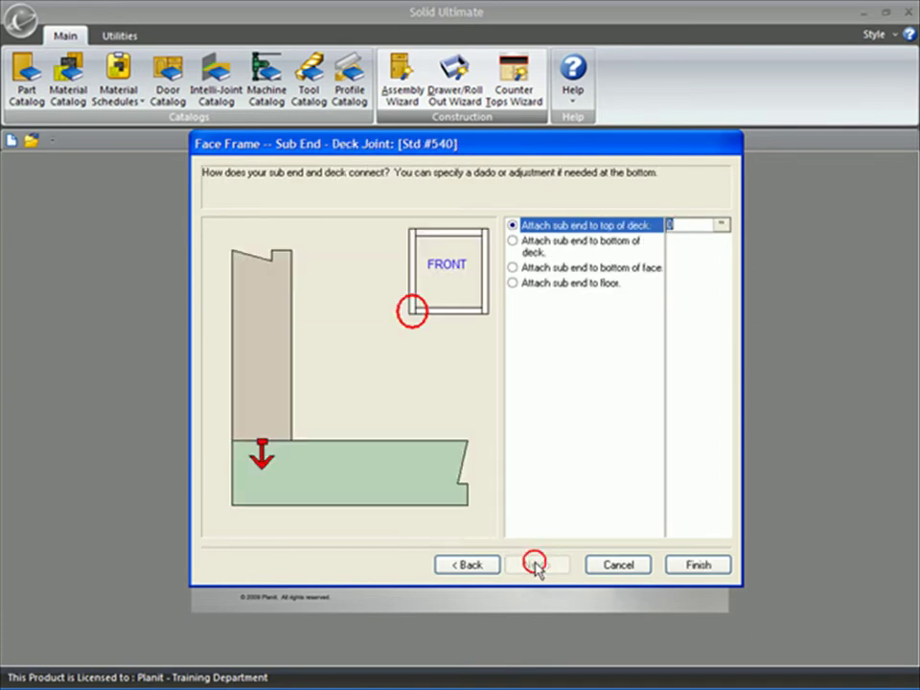
{"action": "left_click", "coordinate": [618, 566]}
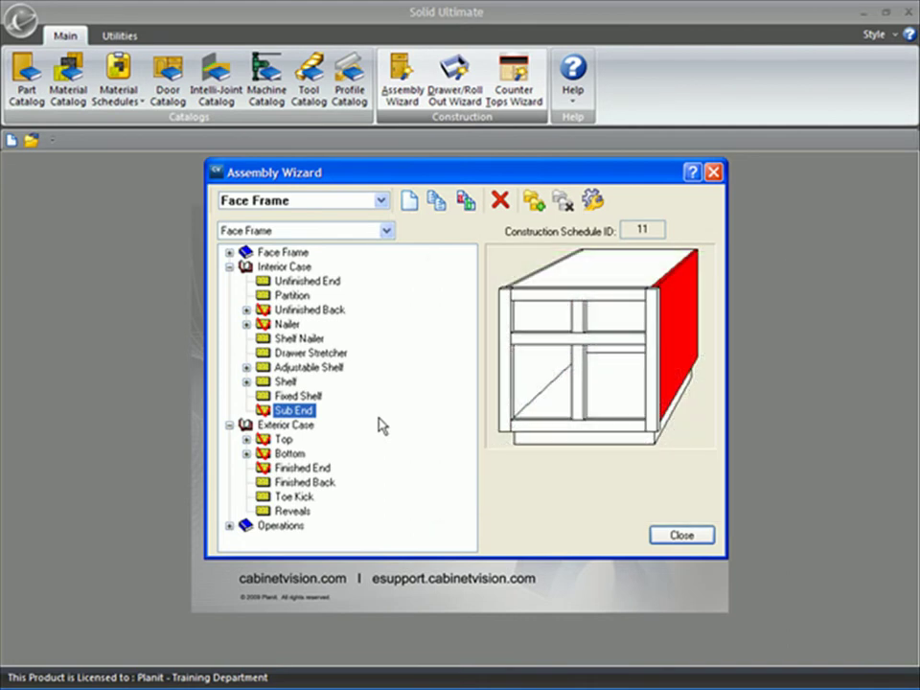
Step: Close the Assembly Wizard, confirming the save of the Face Frame schedule
{"action": "left_click", "coordinate": [677, 540]}
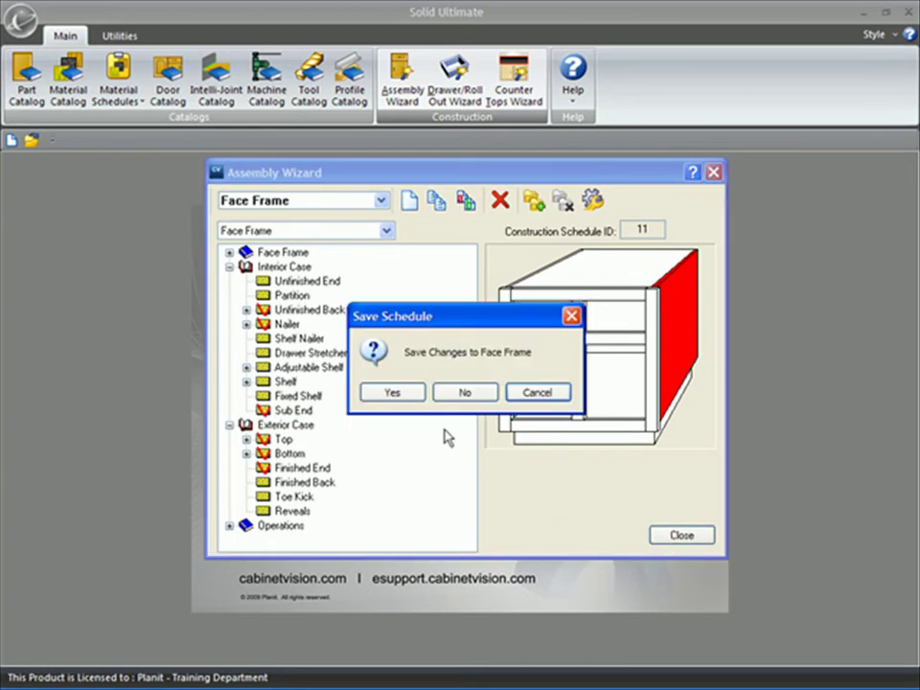
{"action": "left_click", "coordinate": [412, 394]}
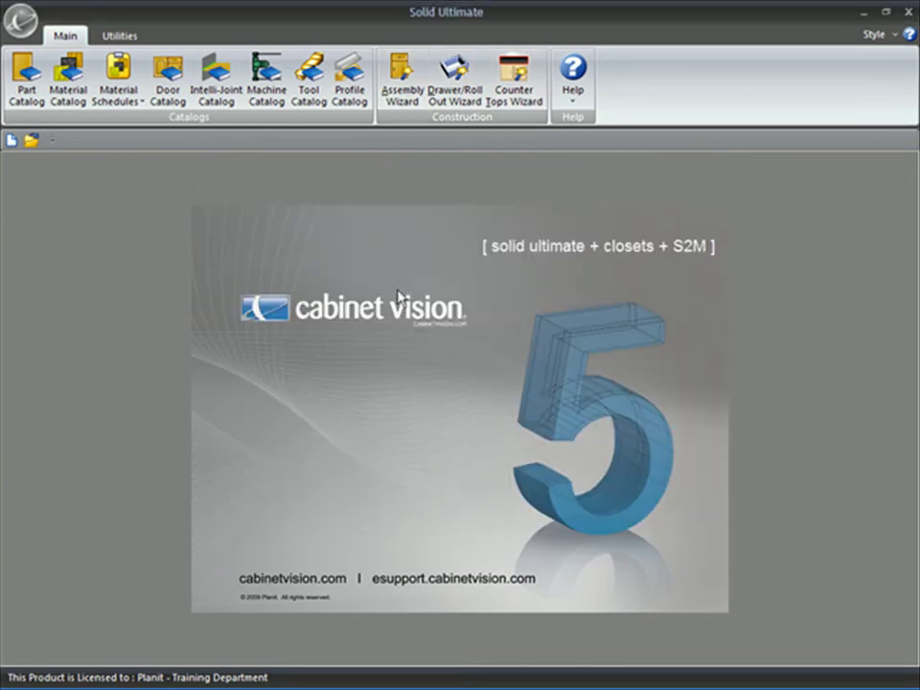
Step: Create a new job with Face Frame cabinet construction, reviewing the End Panels settings first
{"action": "left_click", "coordinate": [11, 140]}
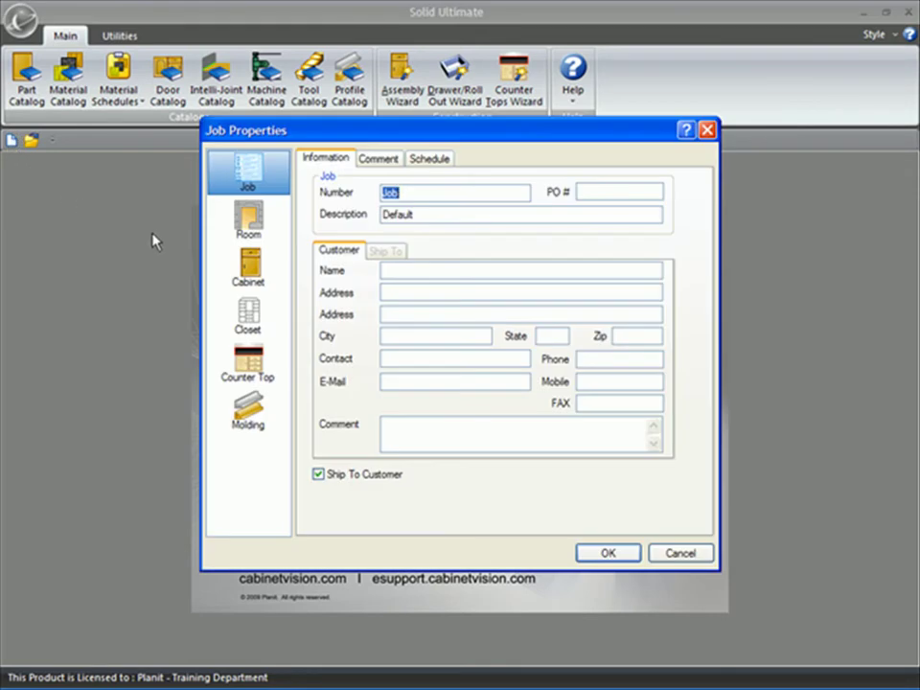
{"action": "left_click", "coordinate": [256, 276]}
{"action": "left_click", "coordinate": [372, 213]}
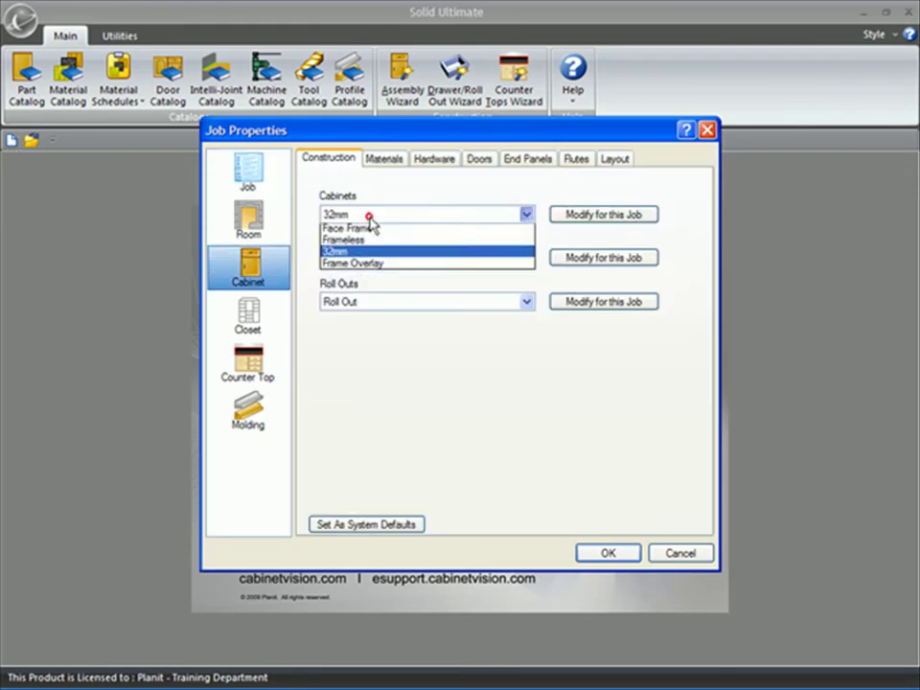
{"action": "left_click", "coordinate": [369, 233]}
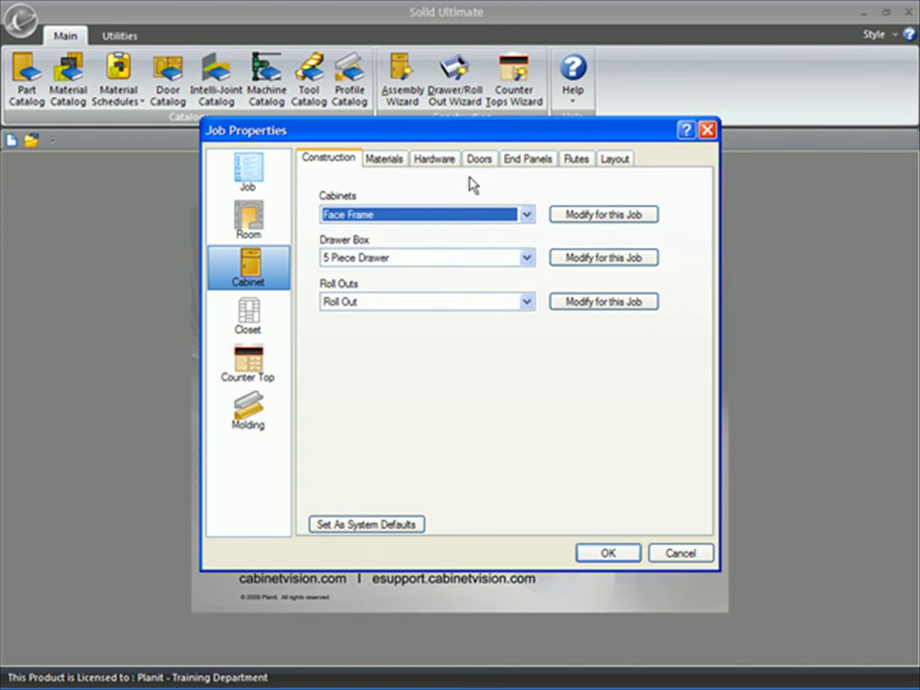
{"action": "left_click", "coordinate": [512, 159]}
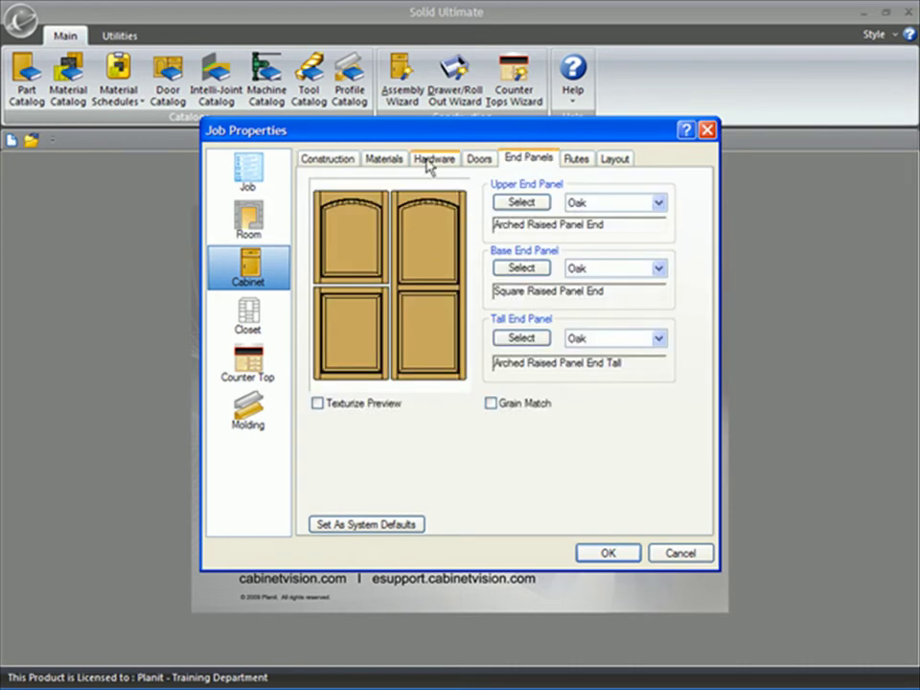
{"action": "left_click", "coordinate": [609, 554]}
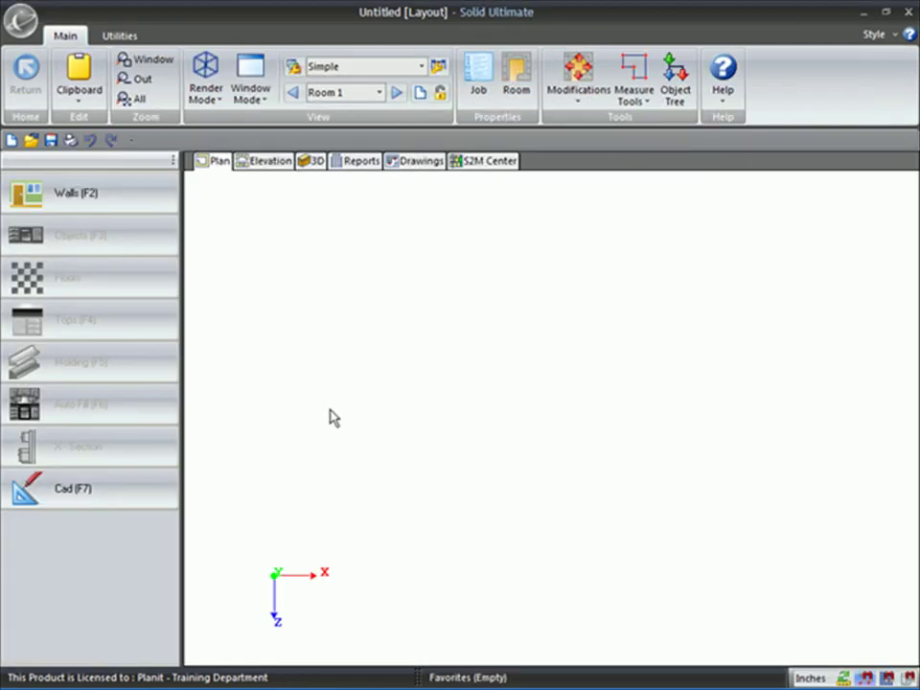
Step: Draw a single straight wall in the layout plan
{"action": "left_click", "coordinate": [145, 199]}
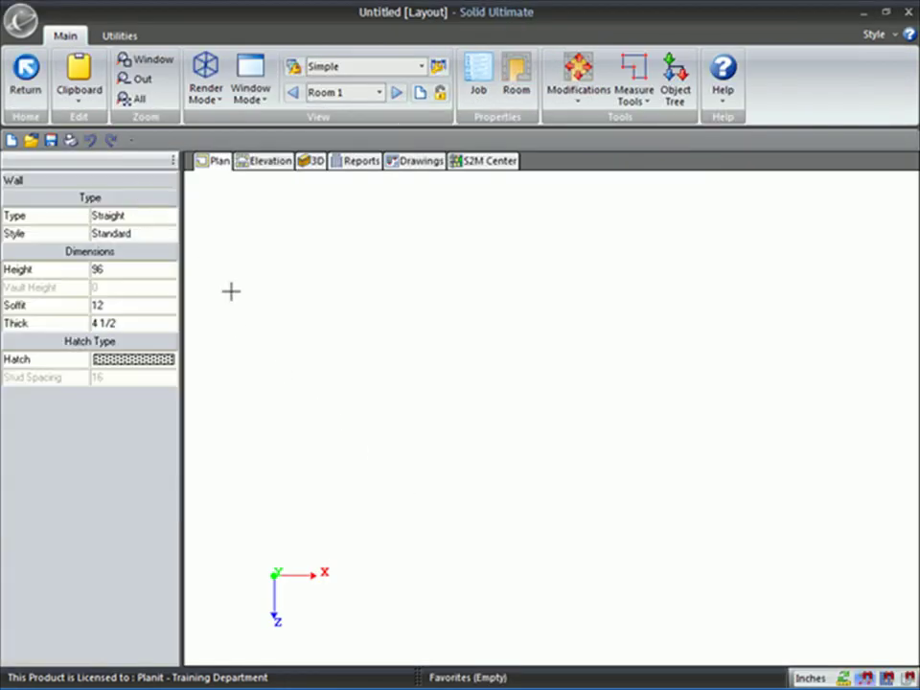
{"action": "left_click", "coordinate": [349, 329]}
{"action": "left_click", "coordinate": [613, 336]}
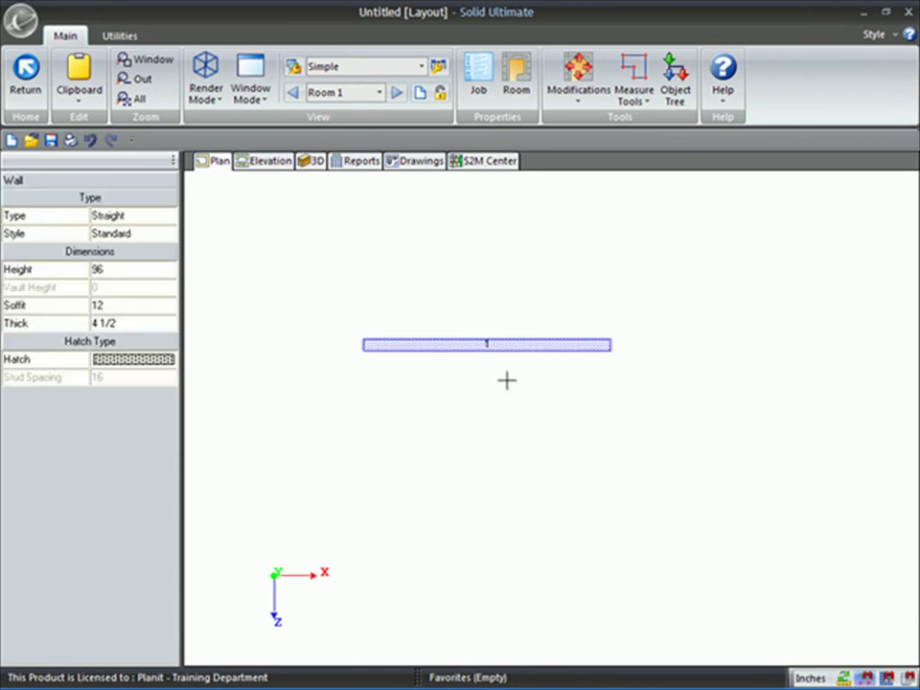
{"action": "key", "text": "Escape"}
Step: Place a Std Base cabinet from Custom Cabinets > Base Cabinets against the wall
{"action": "left_click", "coordinate": [161, 236]}
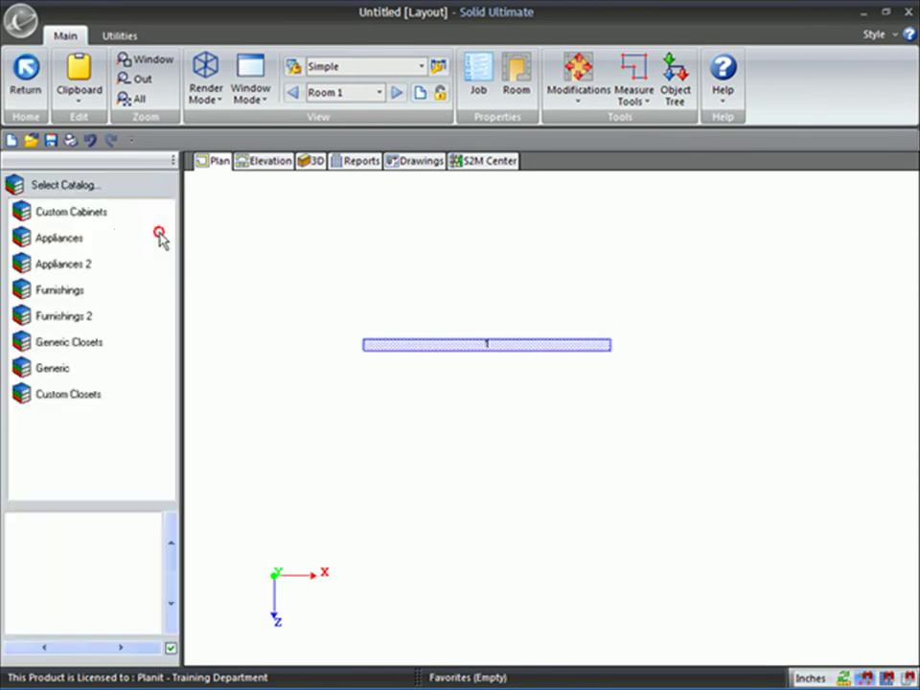
{"action": "left_click", "coordinate": [76, 215]}
{"action": "left_click", "coordinate": [70, 240]}
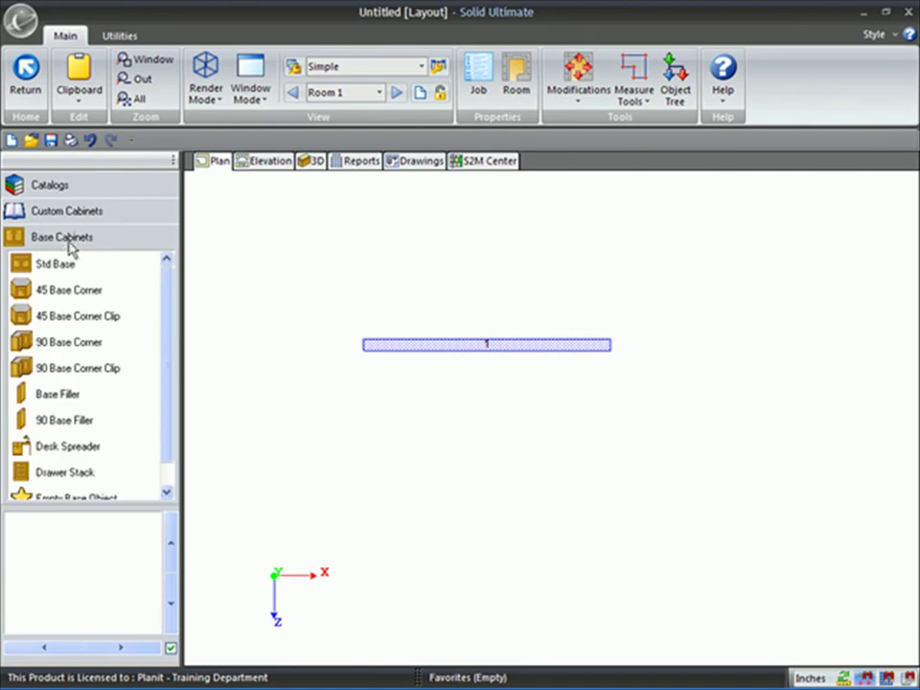
{"action": "left_click", "coordinate": [70, 268]}
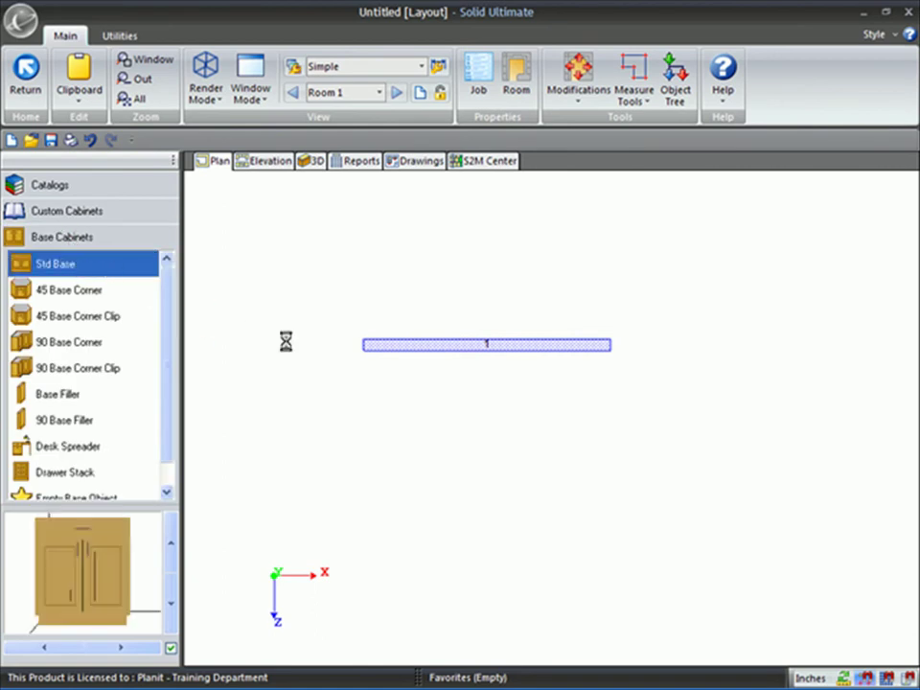
{"action": "left_click", "coordinate": [471, 388]}
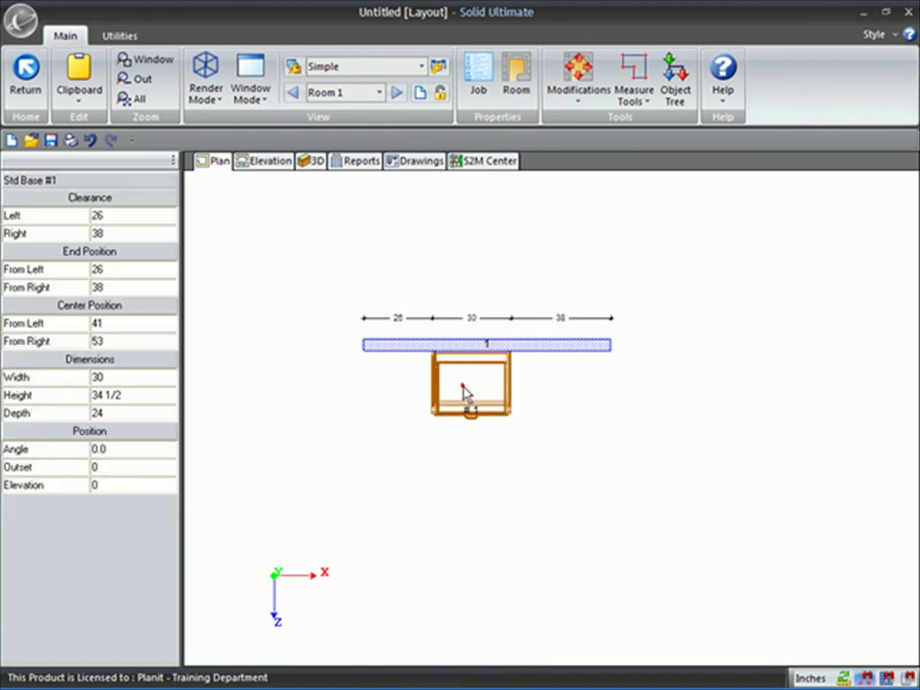
Step: Give the cabinet a finished left end and reselect it
{"action": "right_click", "coordinate": [451, 383]}
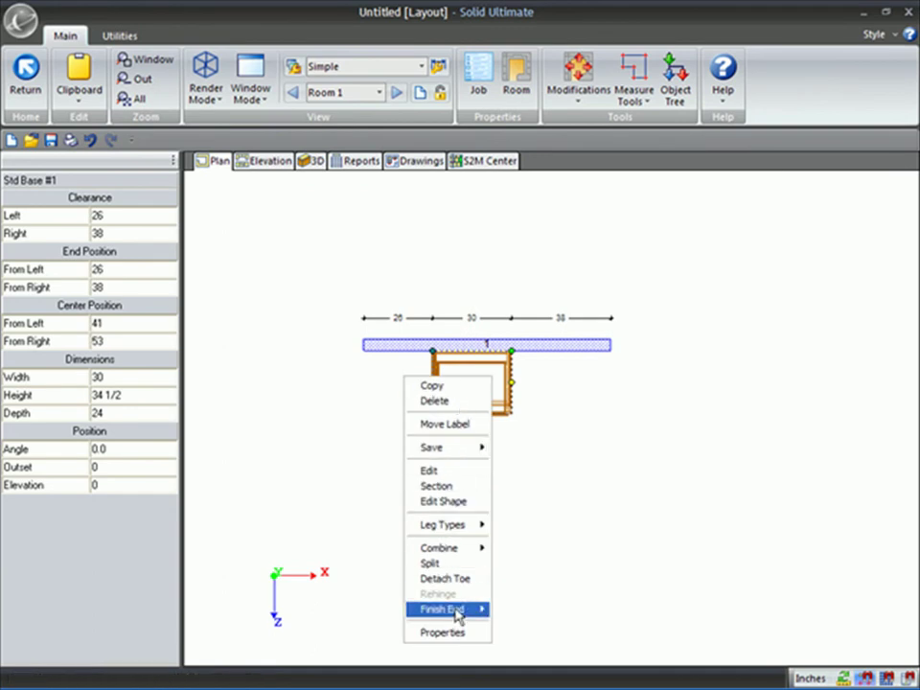
{"action": "mouse_move", "coordinate": [456, 610]}
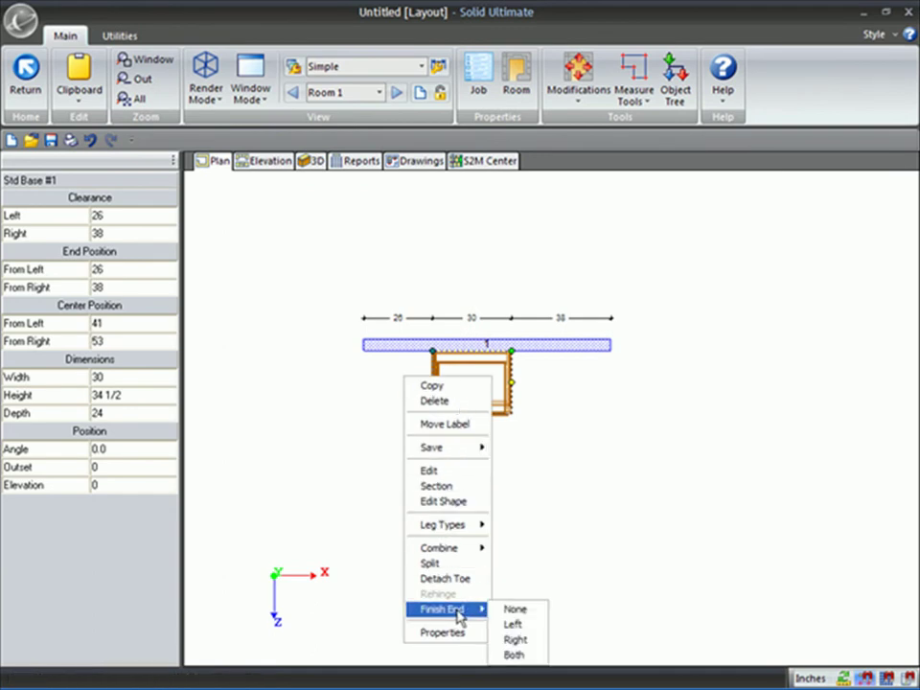
{"action": "left_click", "coordinate": [516, 624]}
{"action": "left_click", "coordinate": [411, 469]}
{"action": "left_click", "coordinate": [450, 412]}
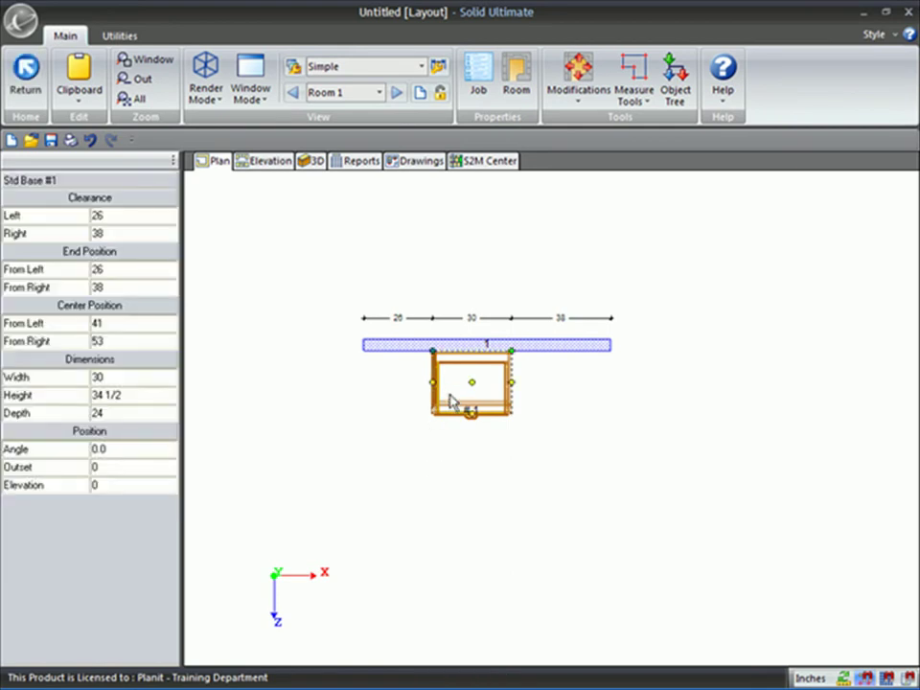
Step: Edit the Std Base cabinet in 3D view, orbited to show its left side
{"action": "right_click", "coordinate": [450, 400]}
{"action": "left_click", "coordinate": [431, 489]}
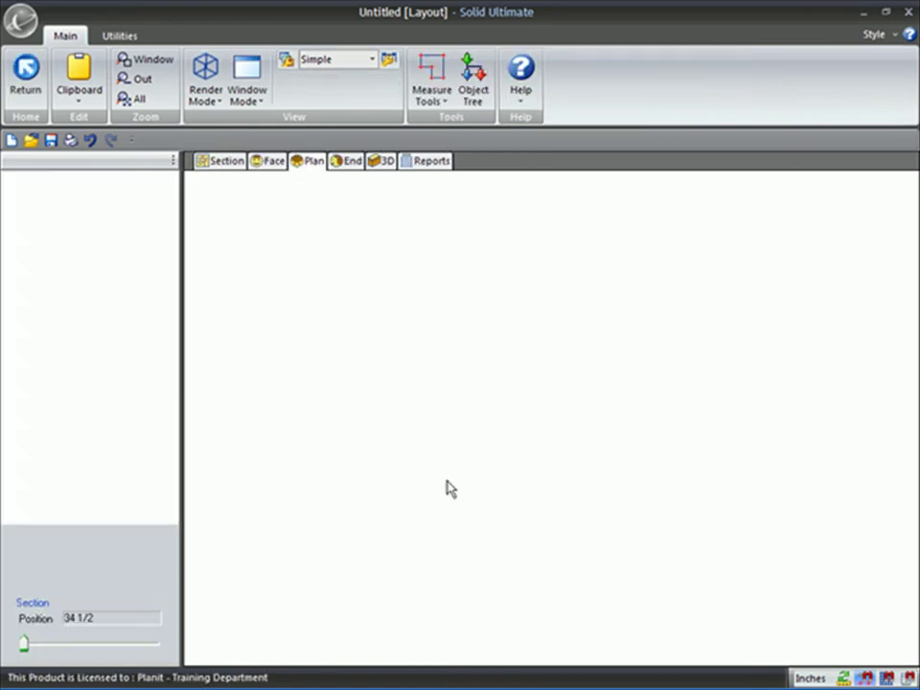
{"action": "left_click", "coordinate": [381, 161]}
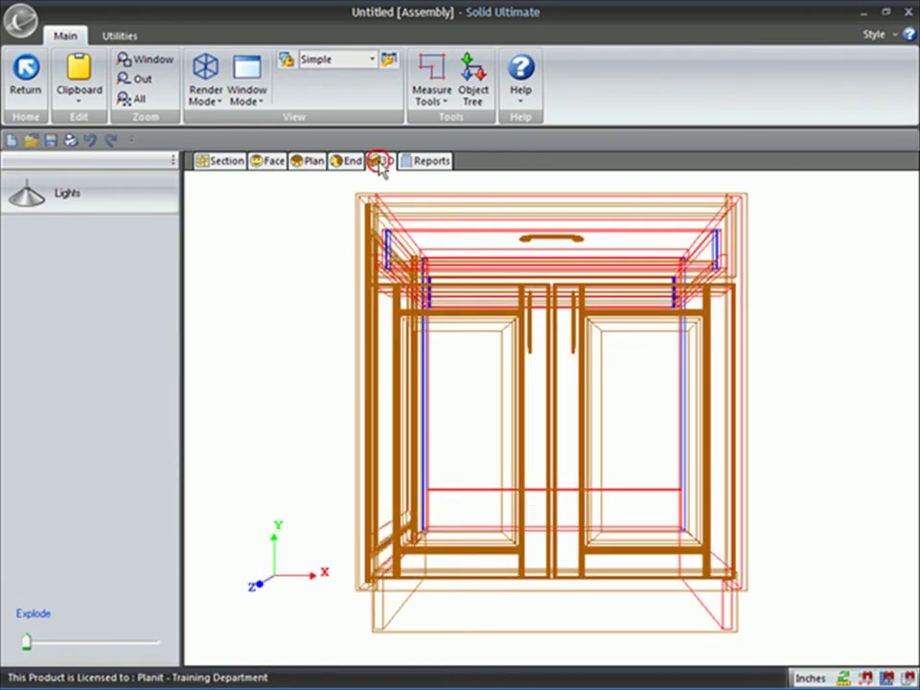
{"action": "left_click_drag", "start_coordinate": [301, 318], "coordinate": [561, 435]}
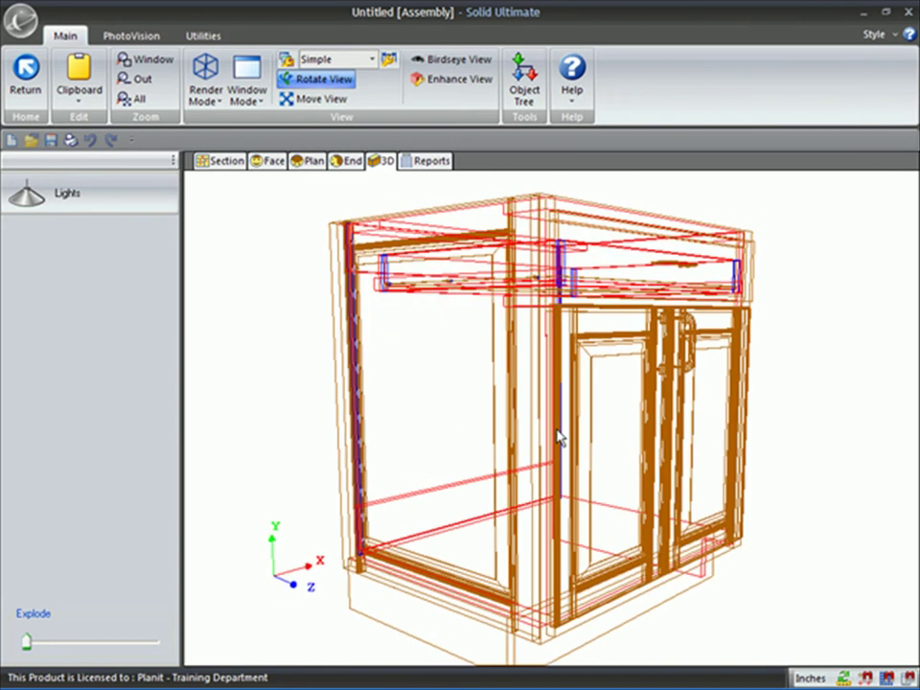
Step: Switch the render mode to Solid, then to Texture Mode for oak grain
{"action": "left_click", "coordinate": [206, 92]}
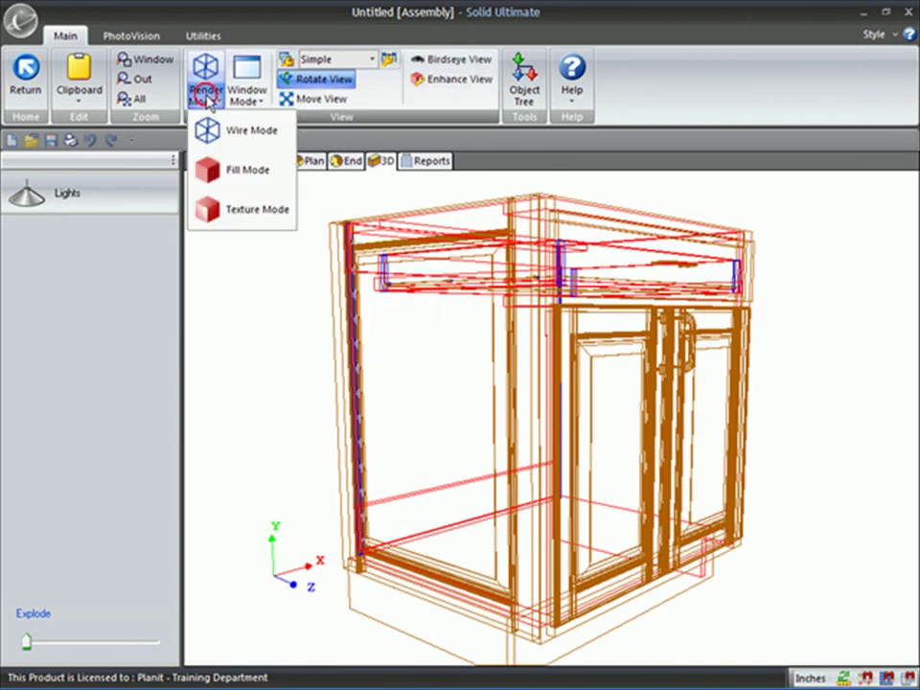
{"action": "left_click", "coordinate": [205, 170]}
{"action": "left_click", "coordinate": [210, 96]}
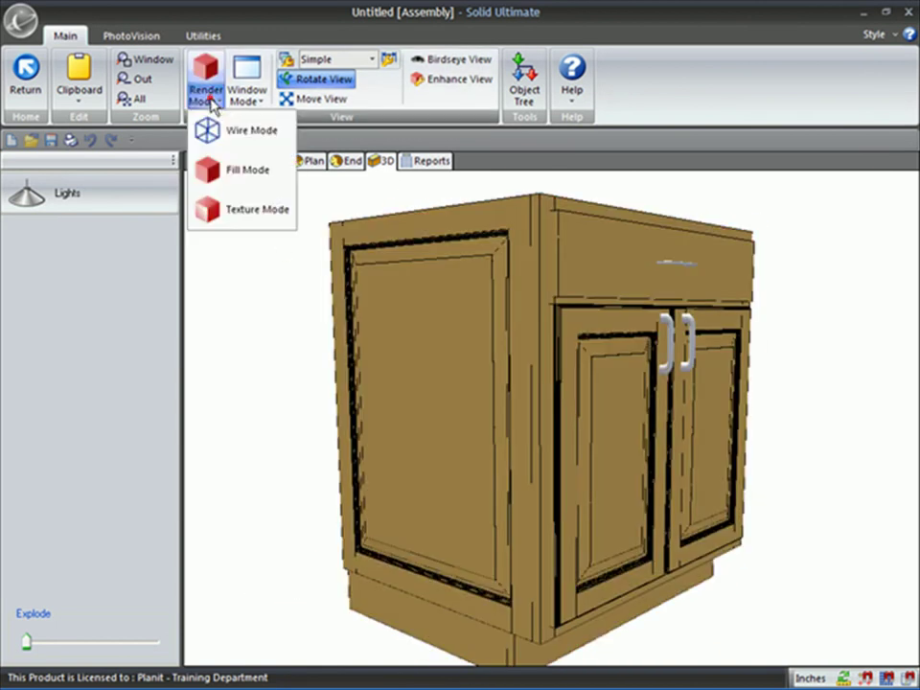
{"action": "left_click", "coordinate": [203, 209]}
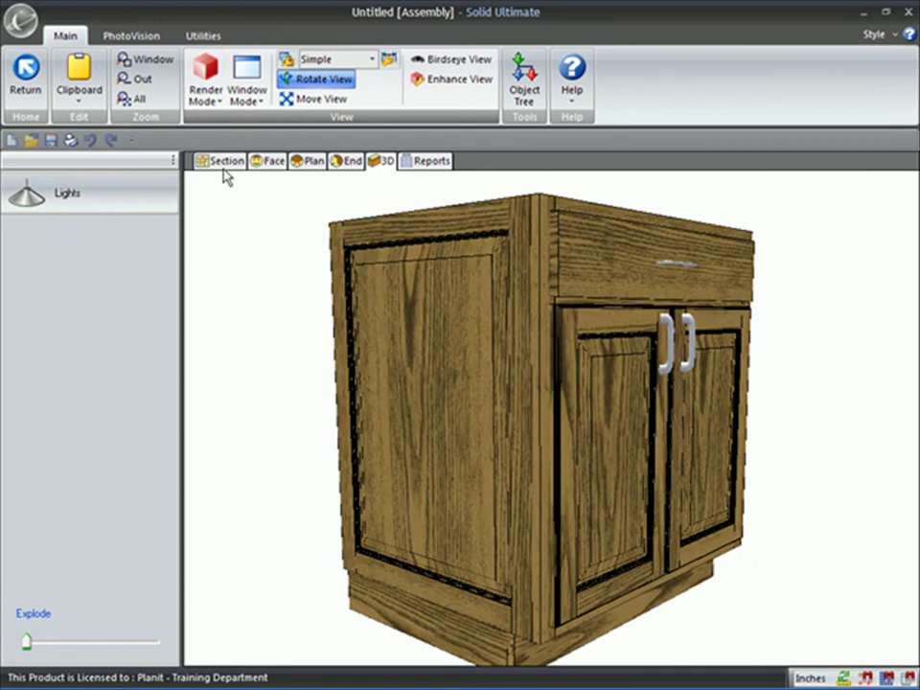
Step: Zoom into the cabinet's Plan view, select the right end, then the Left Sub End
{"action": "left_click", "coordinate": [309, 165]}
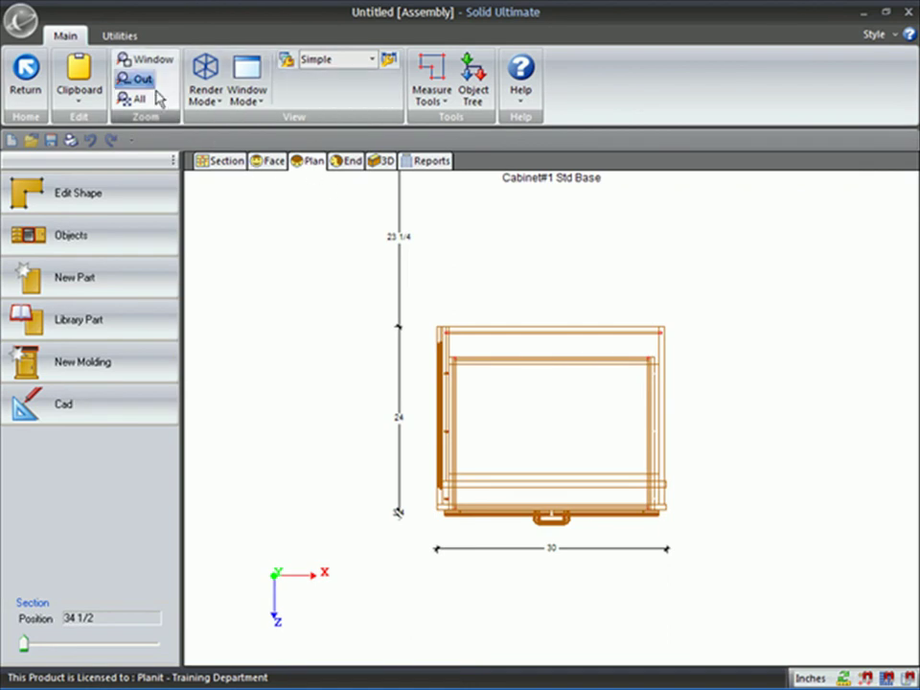
{"action": "left_click", "coordinate": [142, 58]}
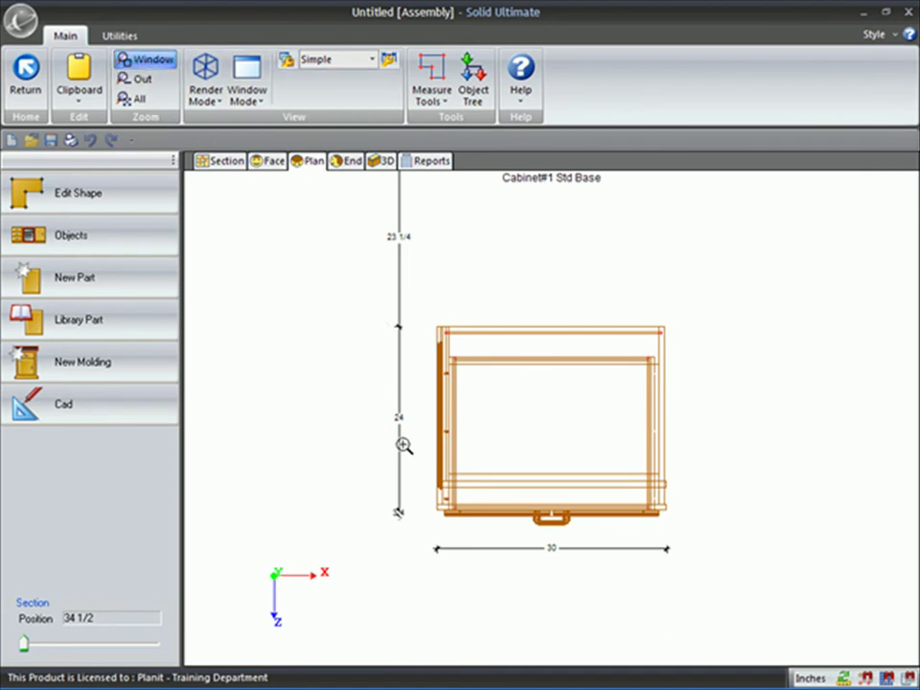
{"action": "left_click_drag", "start_coordinate": [403, 445], "coordinate": [697, 552]}
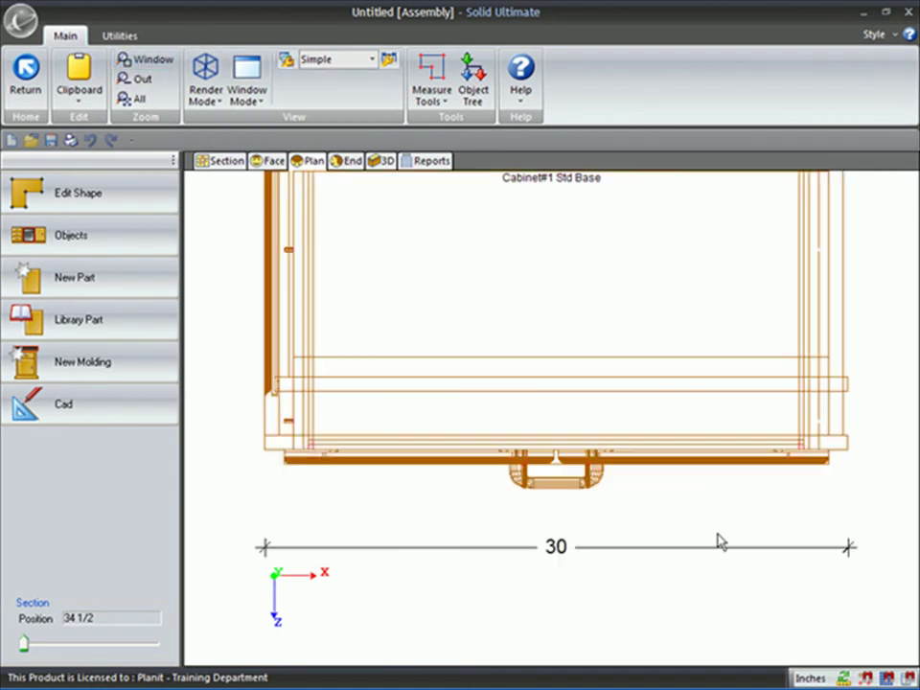
{"action": "left_click", "coordinate": [841, 416]}
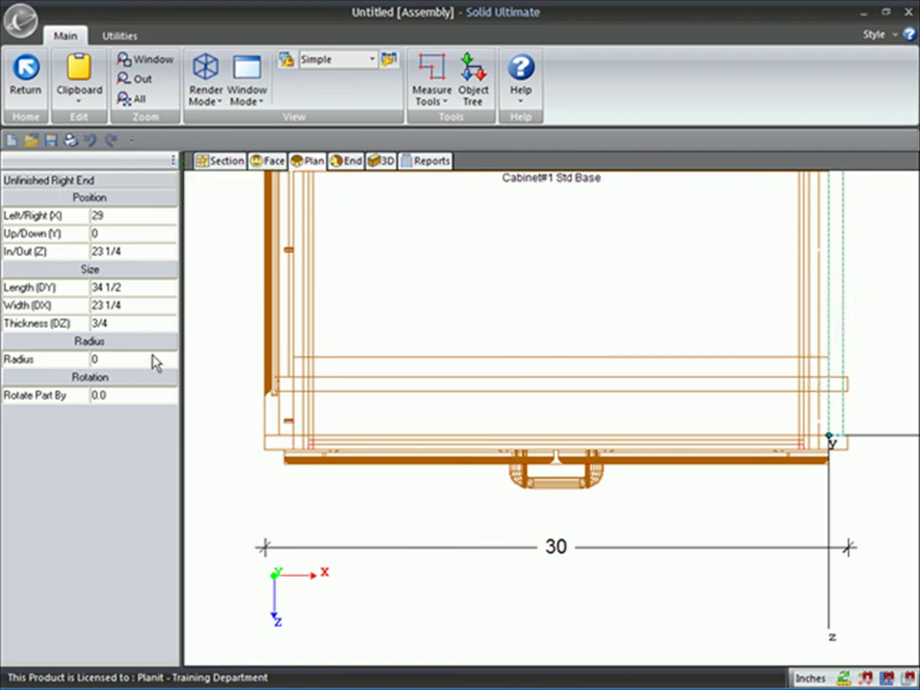
{"action": "left_click", "coordinate": [290, 415]}
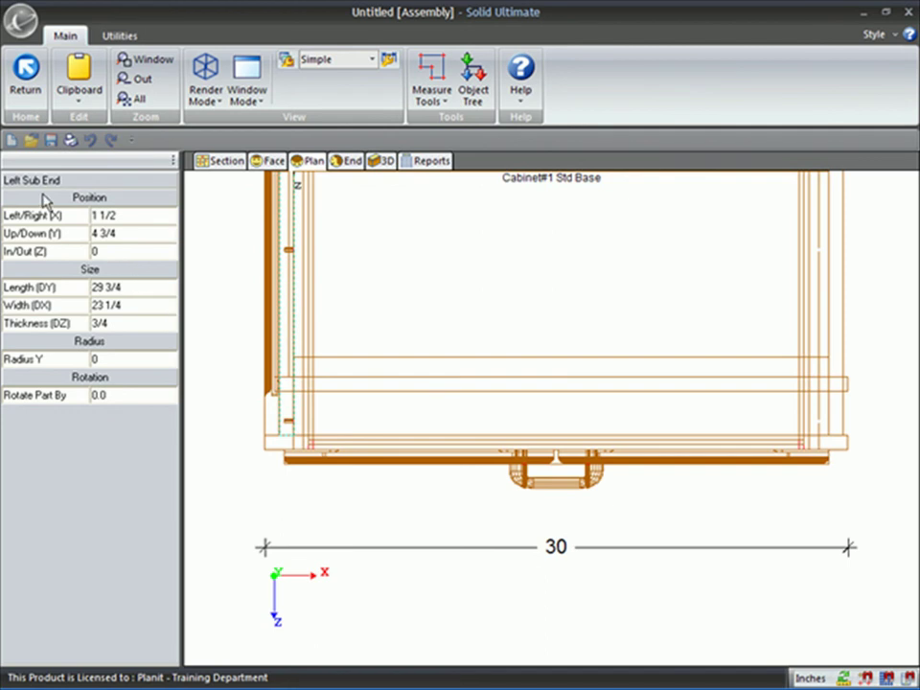